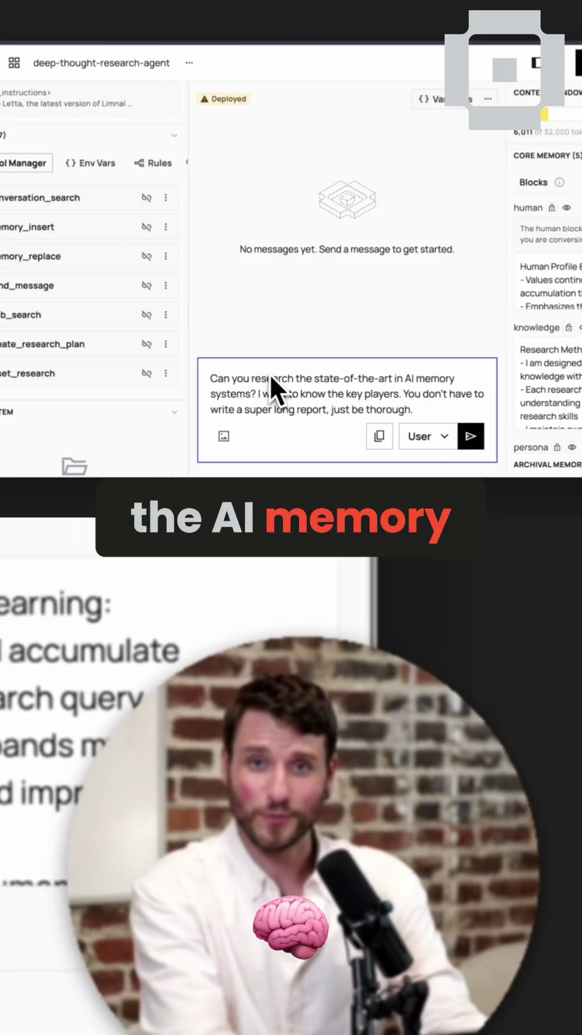
Step: Send the AI memory research request, then highlight the four plan steps: architectures, companies, papers, applications
key(Return)
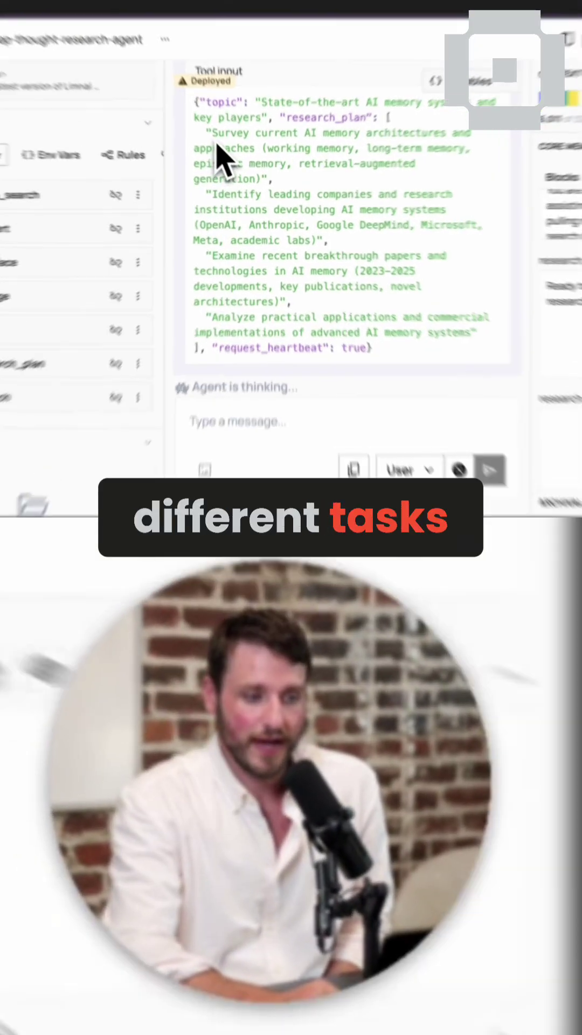
drag(216, 142, 315, 120)
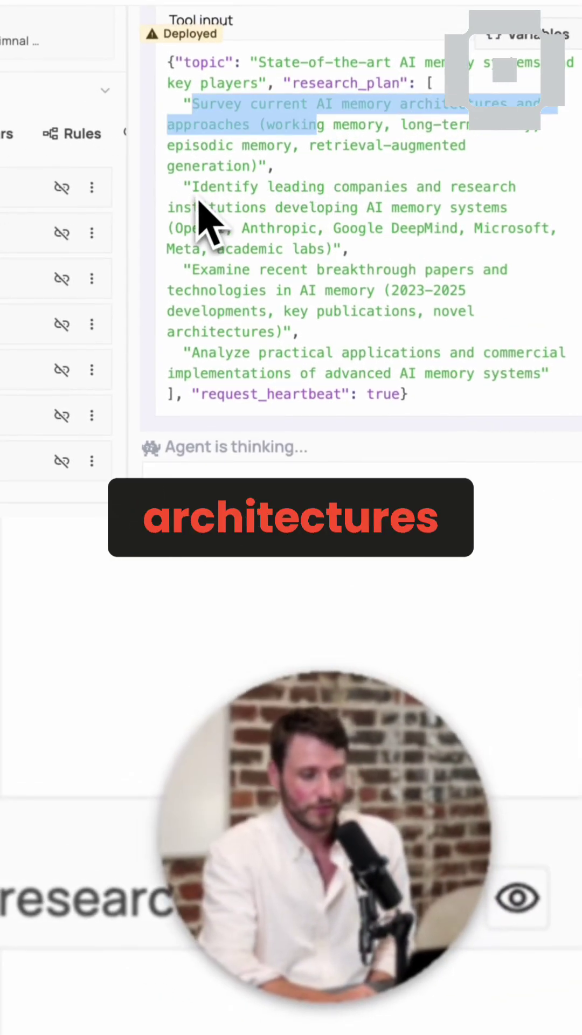
drag(193, 188, 291, 227)
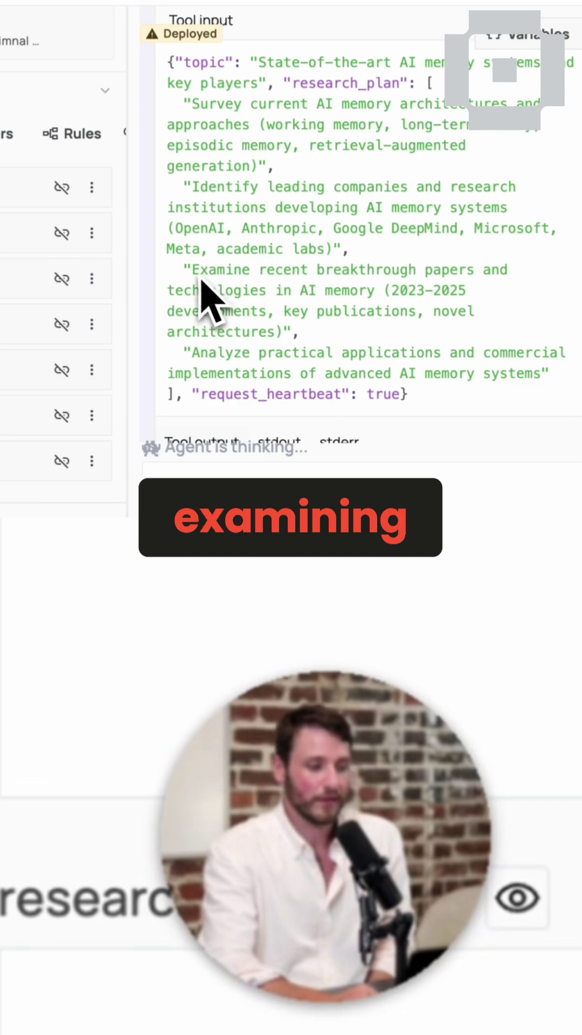
mouse_move(200, 278)
mouse_down()
mouse_move(439, 292)
mouse_move(443, 305)
mouse_up()
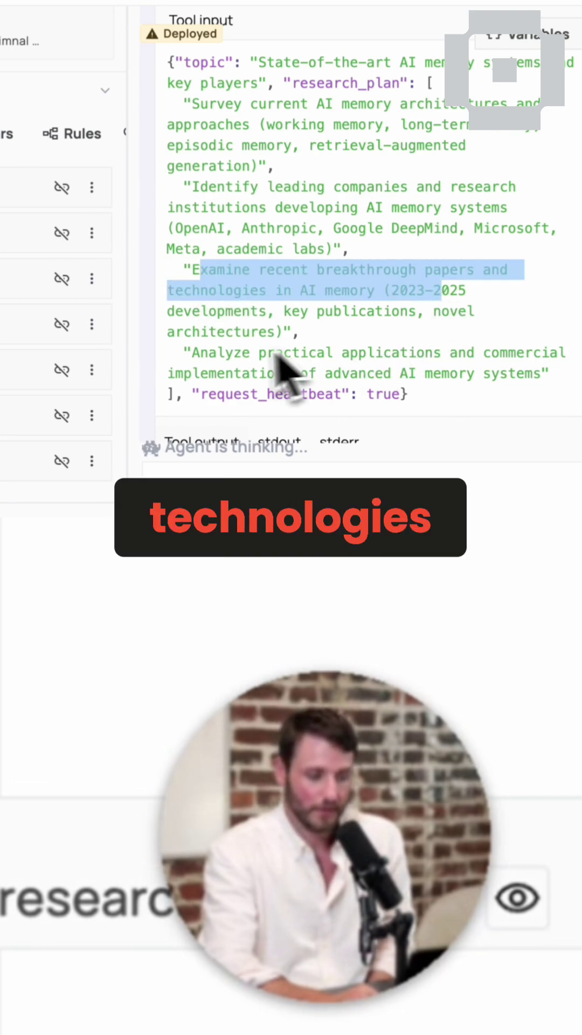
drag(193, 353, 404, 381)
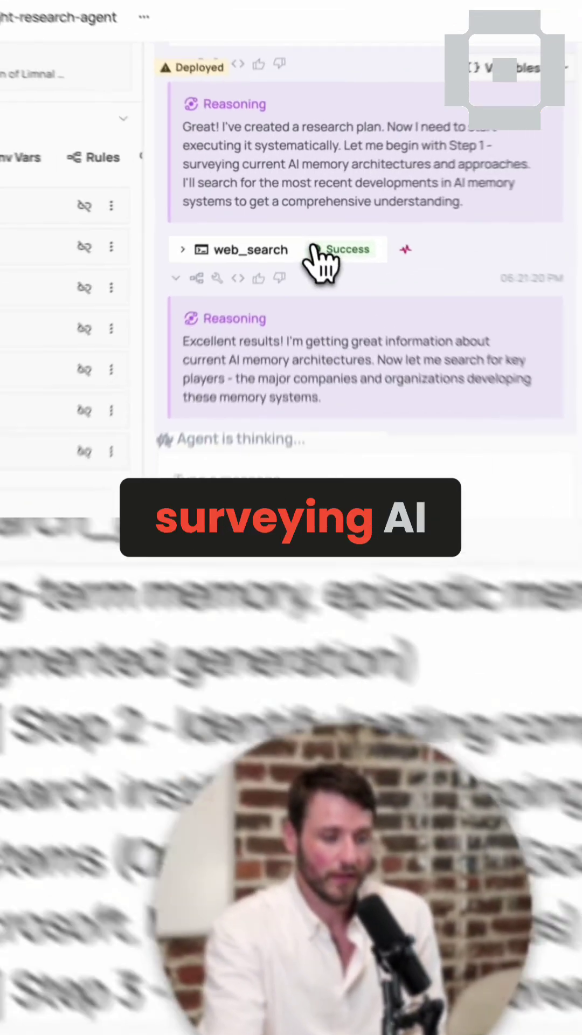
Step: Expand the completed web_search call to show its input and results
click(315, 230)
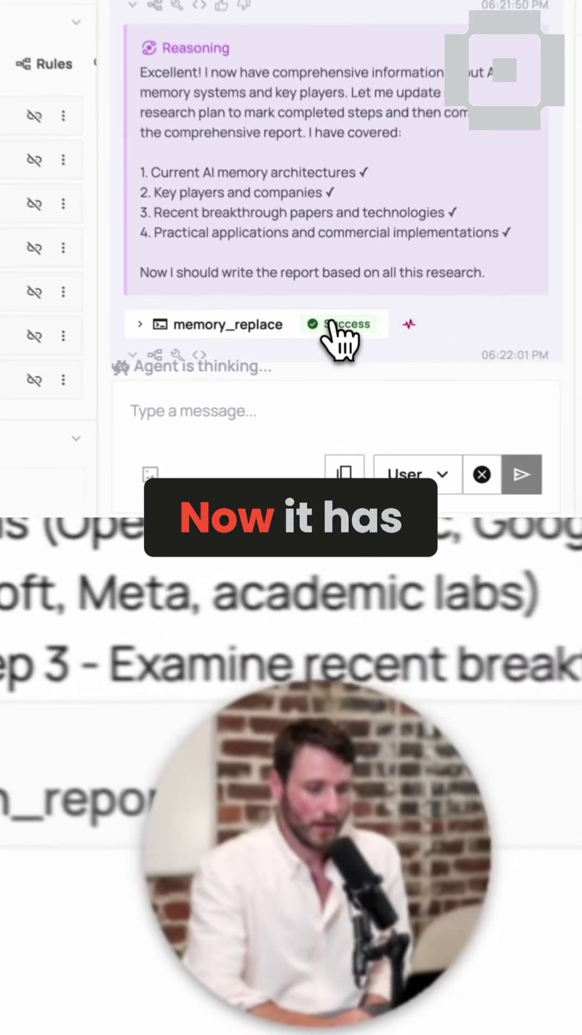
Step: Expand the memory update call showing all four research plan steps marked complete
click(341, 344)
scroll(377, 272, down, 3)
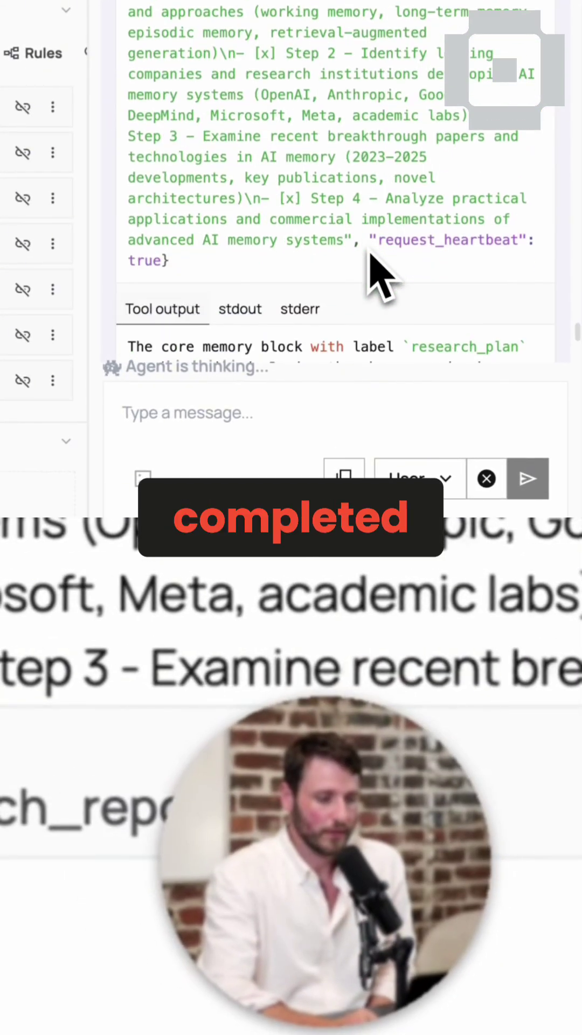
scroll(374, 276, up, 2)
scroll(377, 274, up, 1)
scroll(370, 276, up, 3)
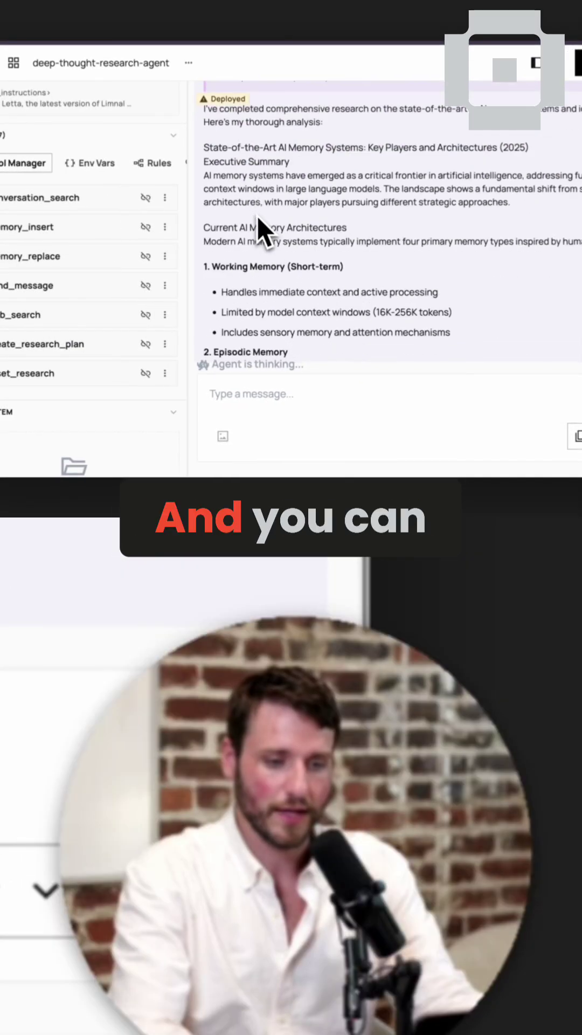
scroll(257, 217, down, 2)
scroll(257, 217, down, 2)
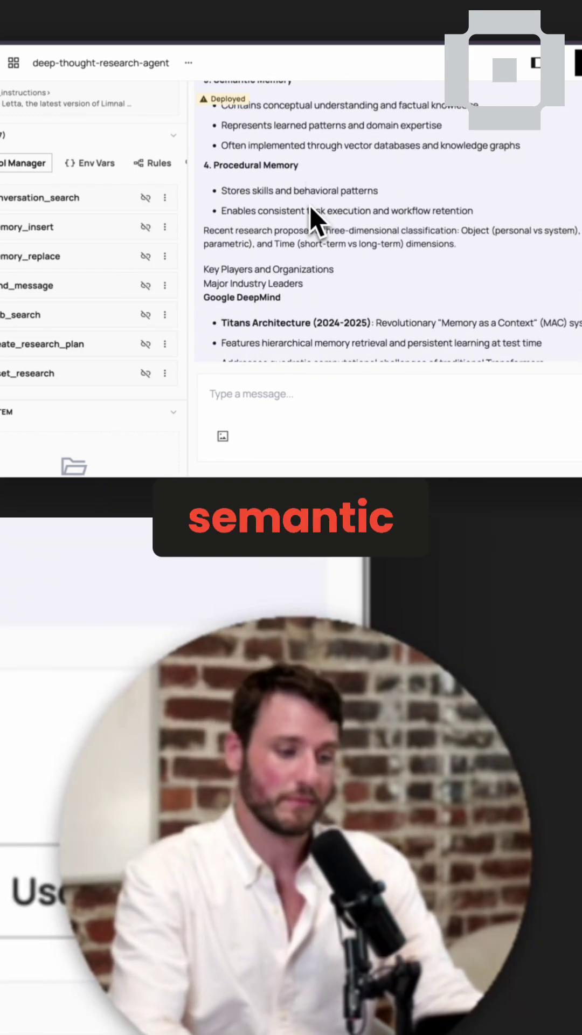
scroll(312, 211, down, 5)
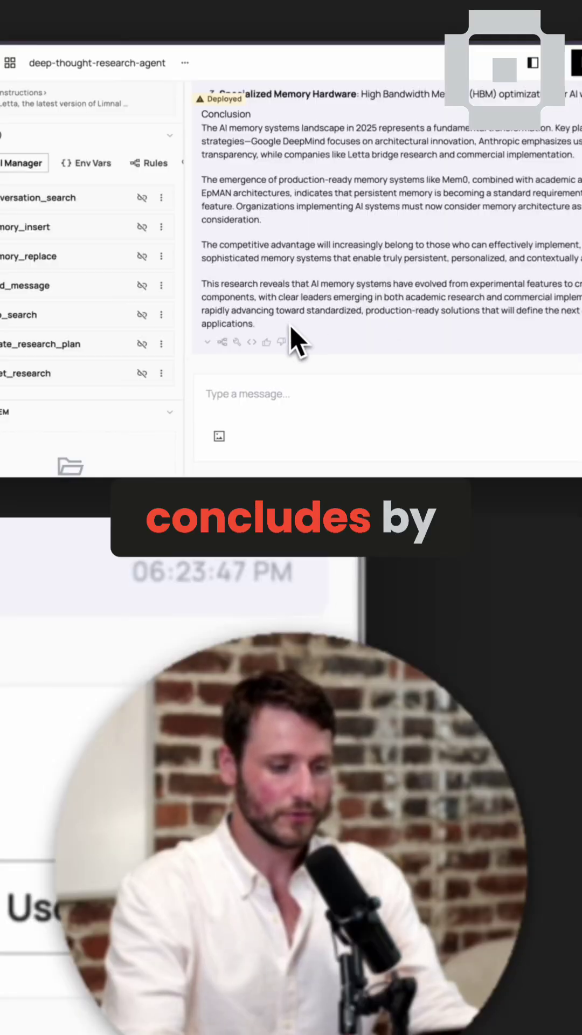
scroll(289, 323, up, 1)
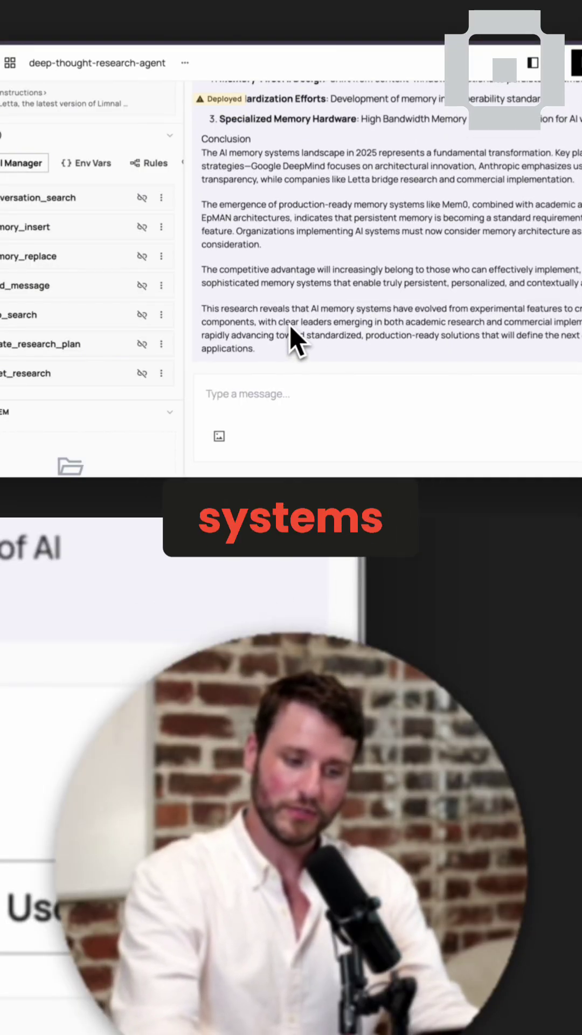